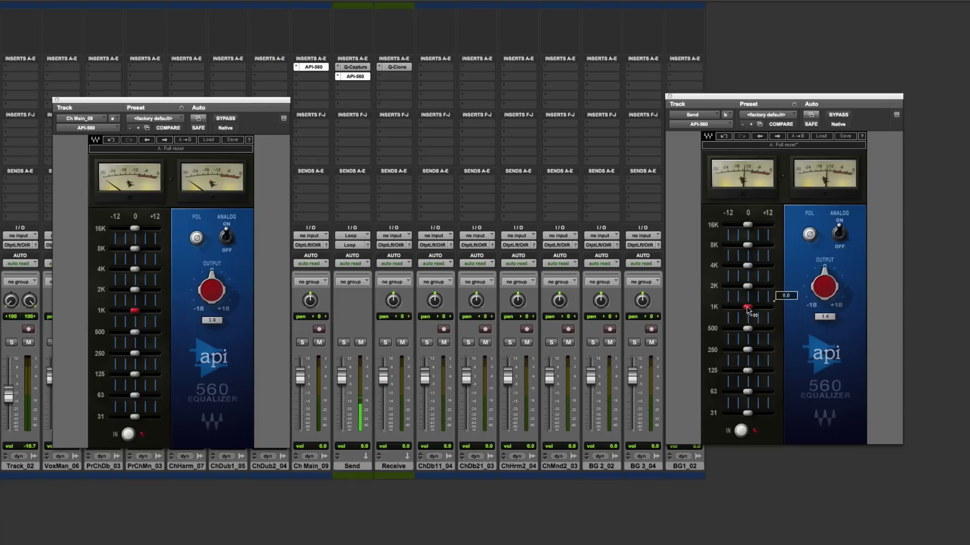
{"action": "mouse_move", "coordinate": [748, 310]}
{"action": "left_mouse_down"}
{"action": "mouse_move", "coordinate": [764, 309]}
{"action": "mouse_move", "coordinate": [738, 306]}
{"action": "left_mouse_up"}
{"action": "left_click", "coordinate": [732, 307], "text": "alt"}
- Open the Receive track's Q-Clone, centre its window, and start capturing the EQ curve
{"action": "left_click", "coordinate": [397, 69]}
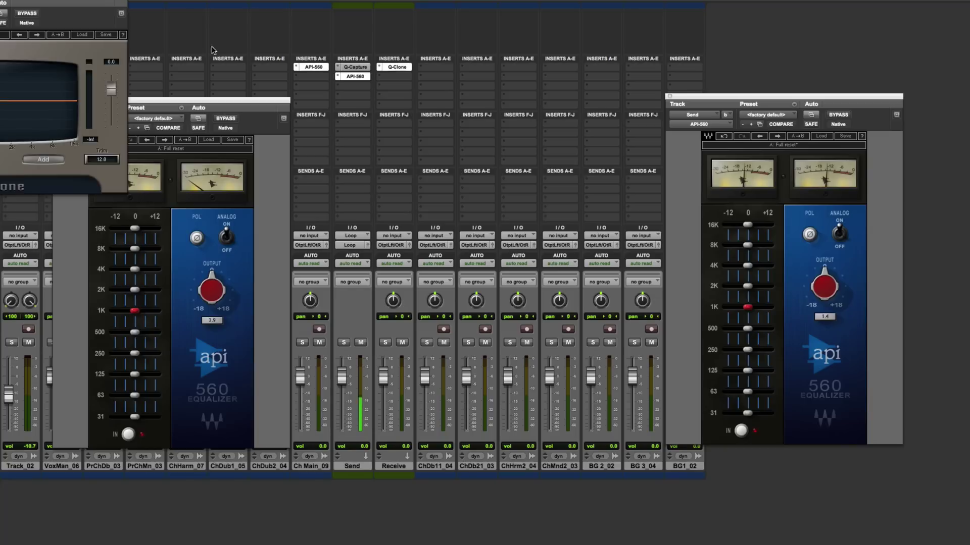
{"action": "left_click_drag", "start_coordinate": [14, 2], "coordinate": [394, 163]}
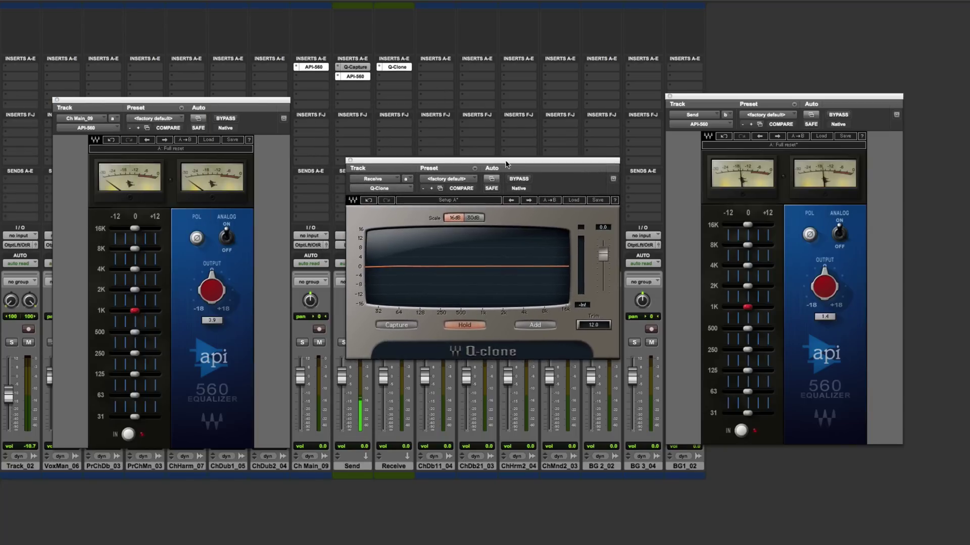
{"action": "left_click", "coordinate": [409, 326]}
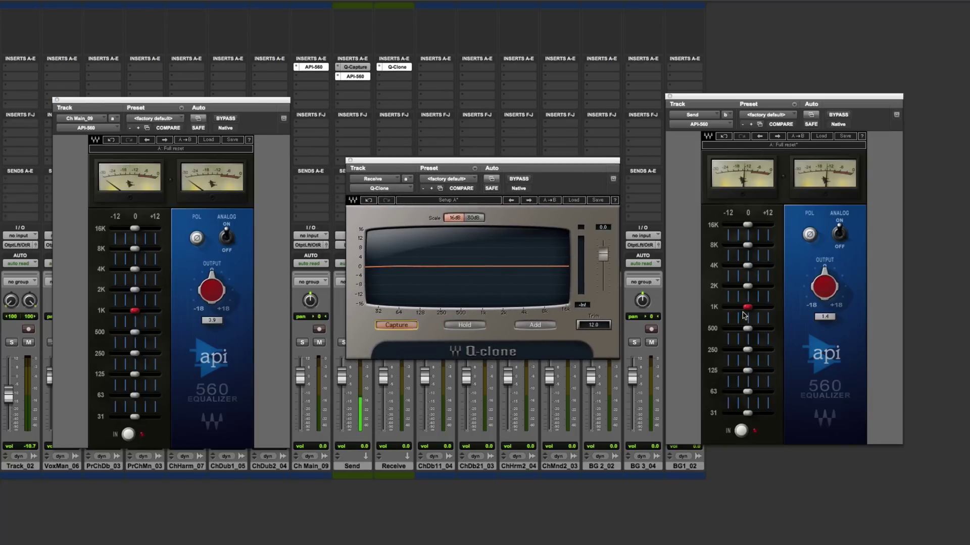
- Cut the Send EQ's 1K band, reset it to flat, then cut 2K to -12 dB
{"action": "mouse_move", "coordinate": [748, 308]}
{"action": "left_mouse_down"}
{"action": "mouse_move", "coordinate": [774, 303]}
{"action": "mouse_move", "coordinate": [728, 308]}
{"action": "left_mouse_up"}
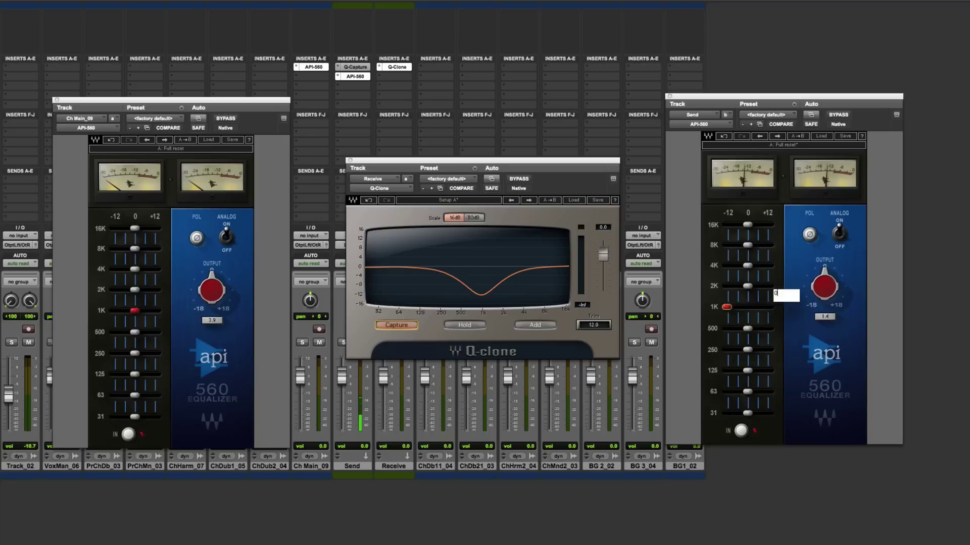
{"action": "double_click", "coordinate": [728, 308]}
{"action": "mouse_move", "coordinate": [756, 286]}
{"action": "left_mouse_down"}
{"action": "mouse_move", "coordinate": [769, 291]}
{"action": "mouse_move", "coordinate": [726, 287]}
{"action": "left_mouse_up"}
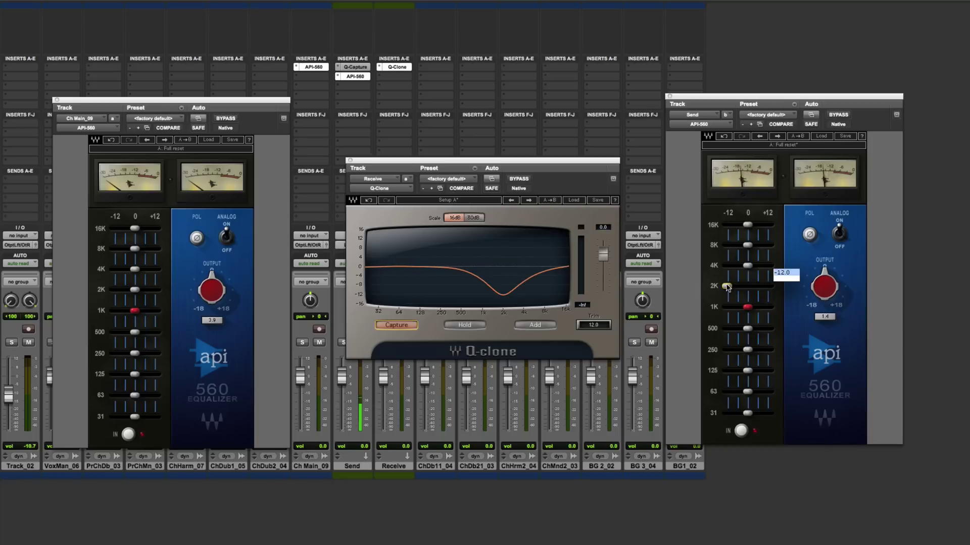
- Flatten the 2K band, then sweep 250 Hz up to about +12 dB and another band in Q-Clone
{"action": "left_click", "coordinate": [727, 286], "text": "alt"}
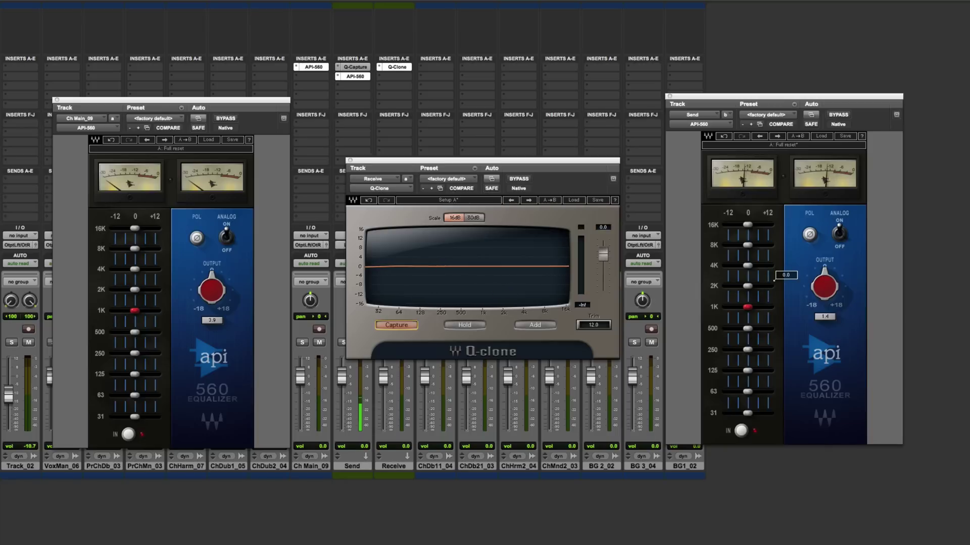
{"action": "left_click", "coordinate": [748, 349]}
{"action": "left_click_drag", "start_coordinate": [747, 350], "coordinate": [770, 350]}
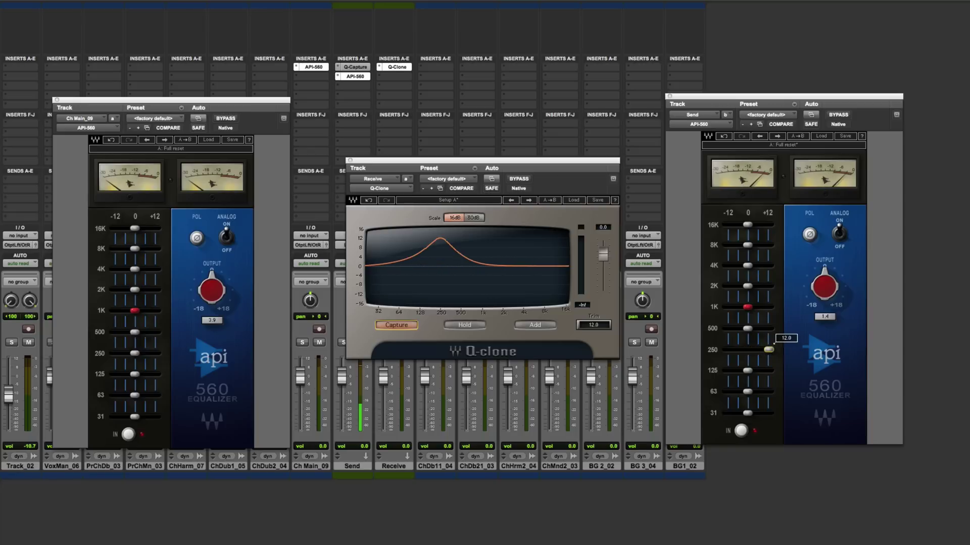
{"action": "left_click_drag", "start_coordinate": [770, 351], "coordinate": [759, 350]}
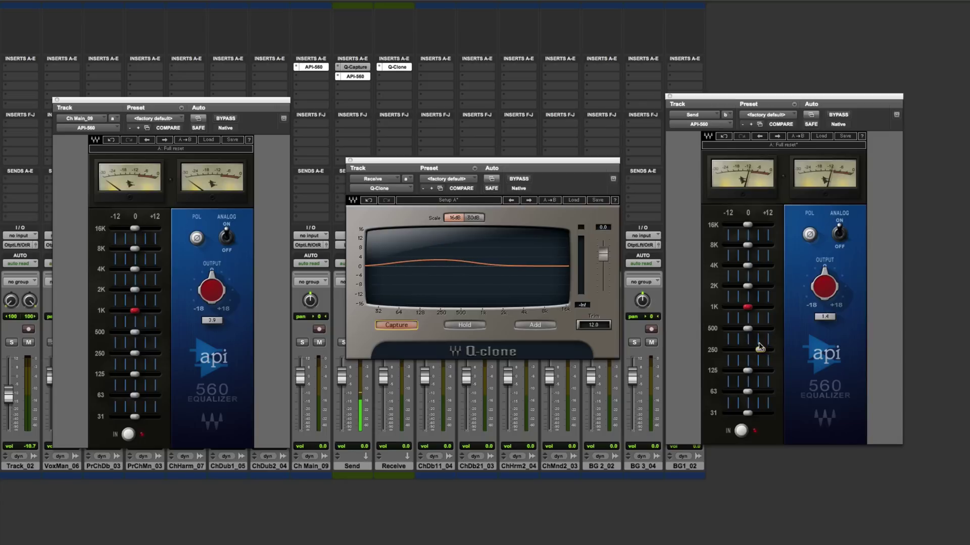
{"action": "left_click_drag", "start_coordinate": [759, 349], "coordinate": [768, 349]}
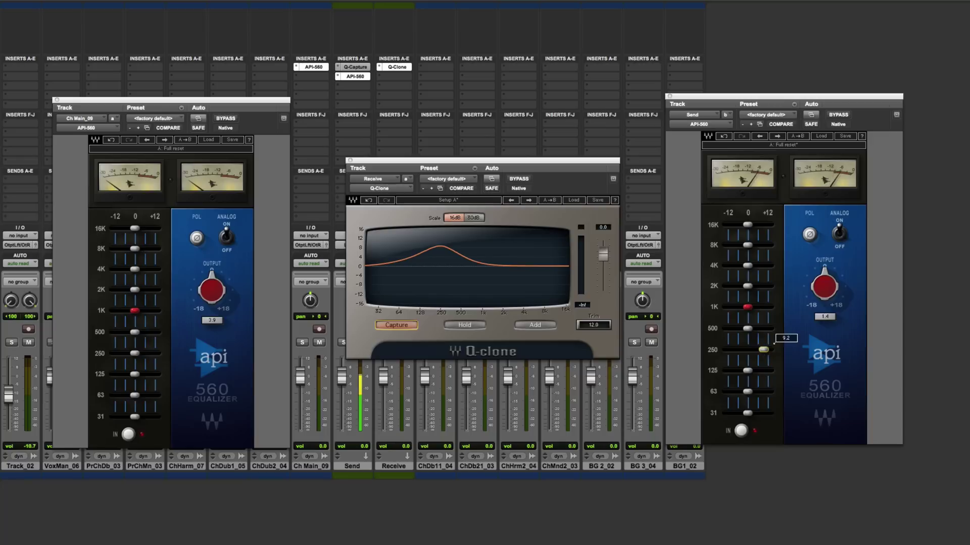
{"action": "mouse_move", "coordinate": [769, 353]}
{"action": "left_mouse_down"}
{"action": "mouse_move", "coordinate": [736, 353]}
{"action": "mouse_move", "coordinate": [777, 322]}
{"action": "mouse_move", "coordinate": [733, 307]}
{"action": "left_mouse_up"}
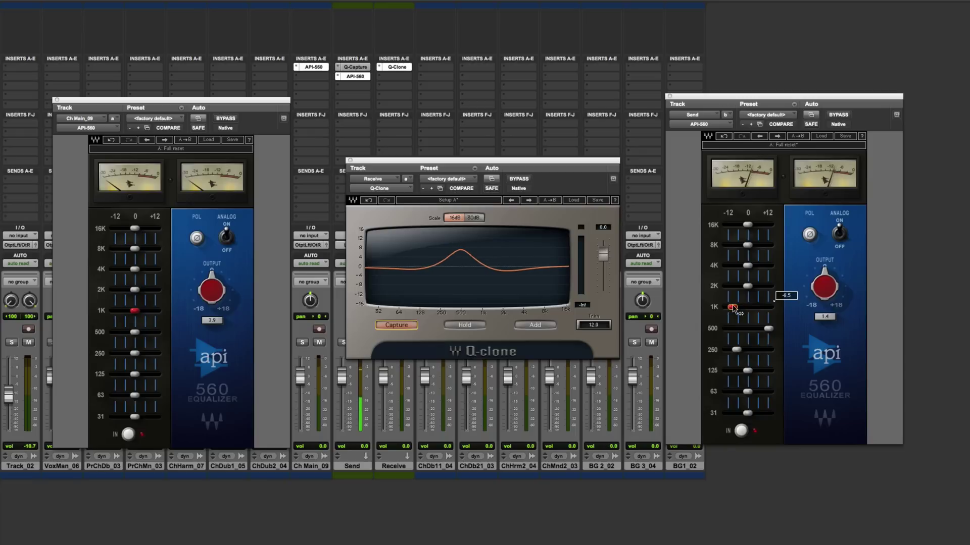
{"action": "left_click_drag", "start_coordinate": [749, 287], "coordinate": [763, 288]}
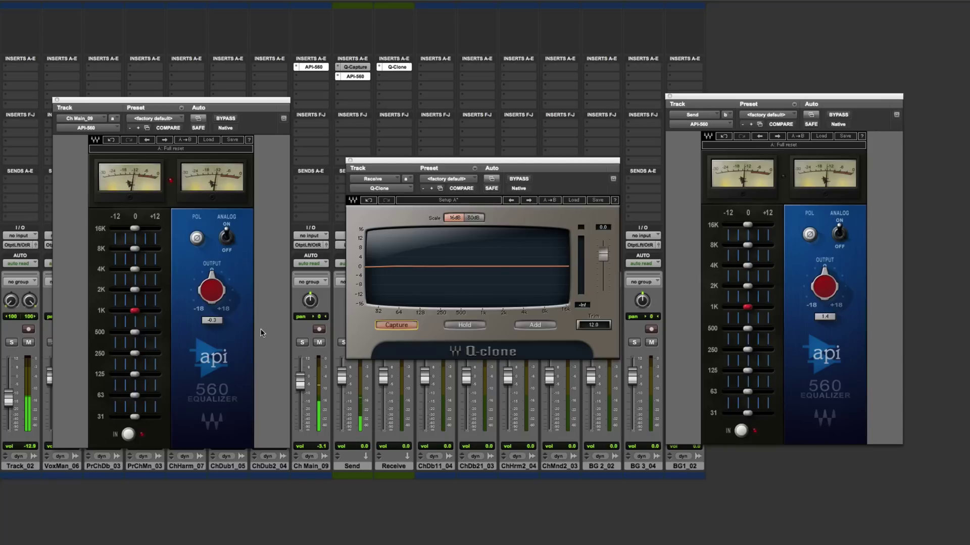
- Load the Vocal 1 factory preset on the lead vocal EQ and the Send EQ
{"action": "left_click", "coordinate": [230, 144]}
{"action": "mouse_move", "coordinate": [231, 216]}
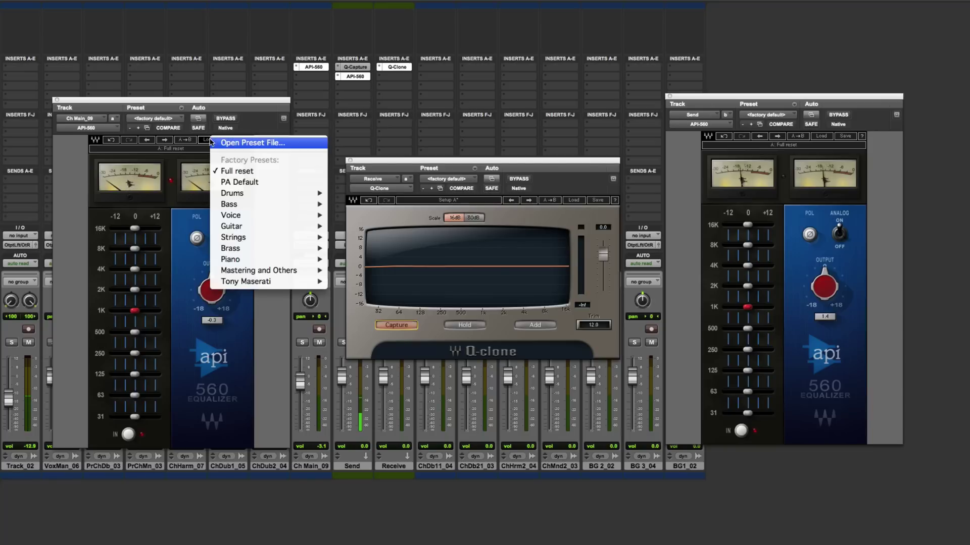
{"action": "left_click", "coordinate": [351, 216]}
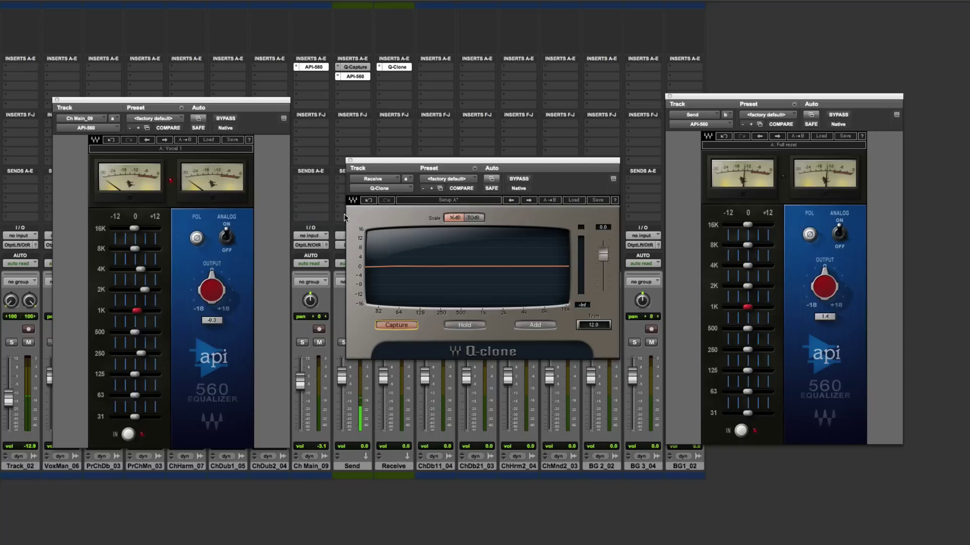
{"action": "left_click", "coordinate": [351, 77]}
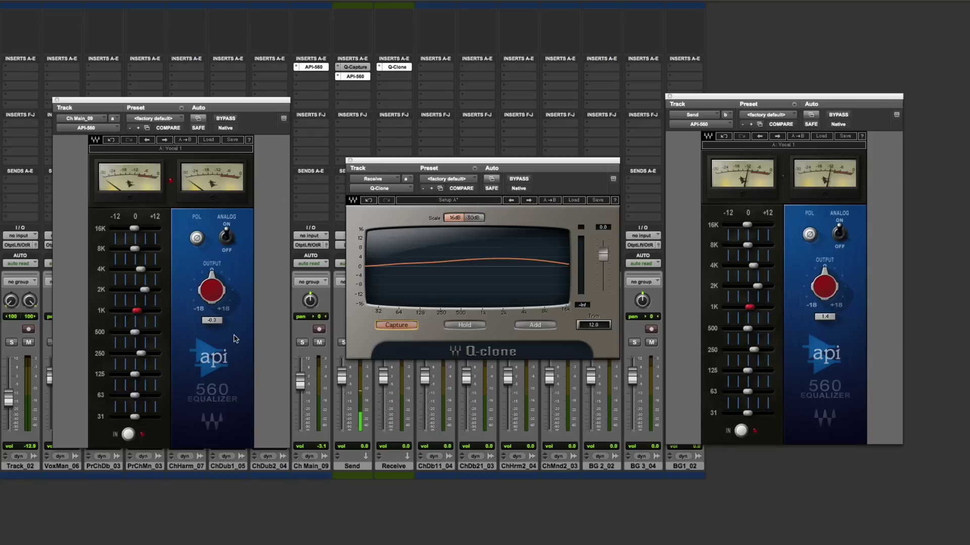
- Bypass the lead vocal EQ on and off twice to compare the sound
{"action": "left_click", "coordinate": [225, 119]}
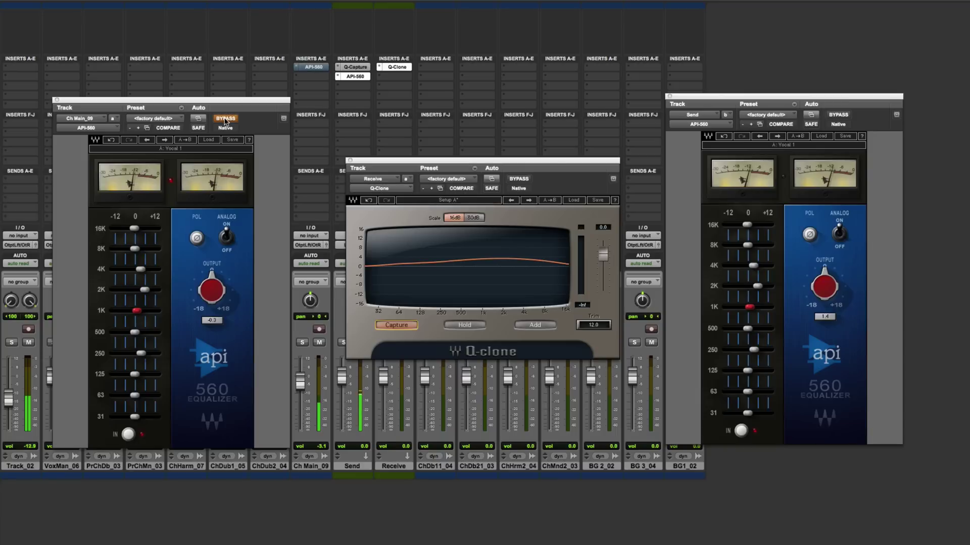
{"action": "left_click", "coordinate": [225, 121]}
{"action": "left_click", "coordinate": [225, 119]}
{"action": "left_click", "coordinate": [225, 120]}
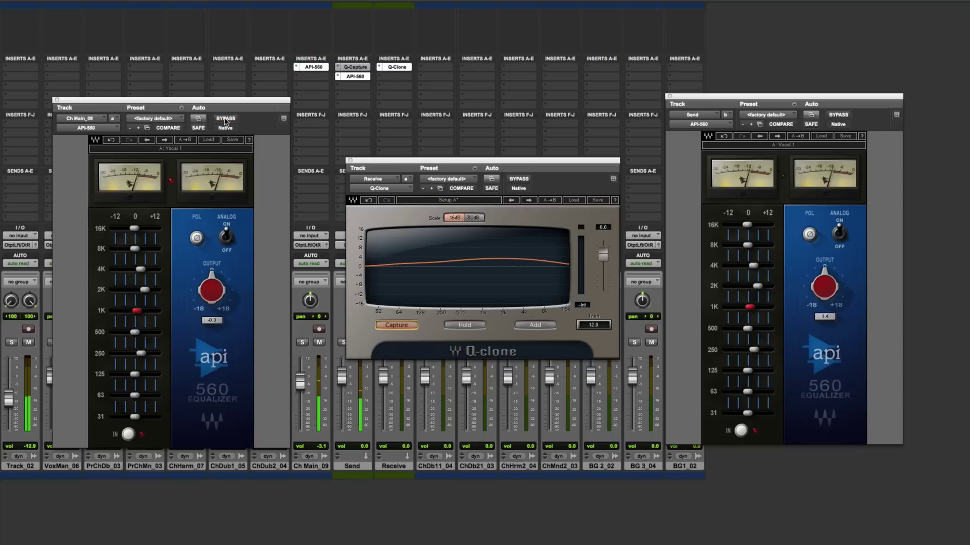
- Step the lead vocal EQ to Vocal 2 and browse the Send EQ's factory presets
{"action": "left_click", "coordinate": [168, 142]}
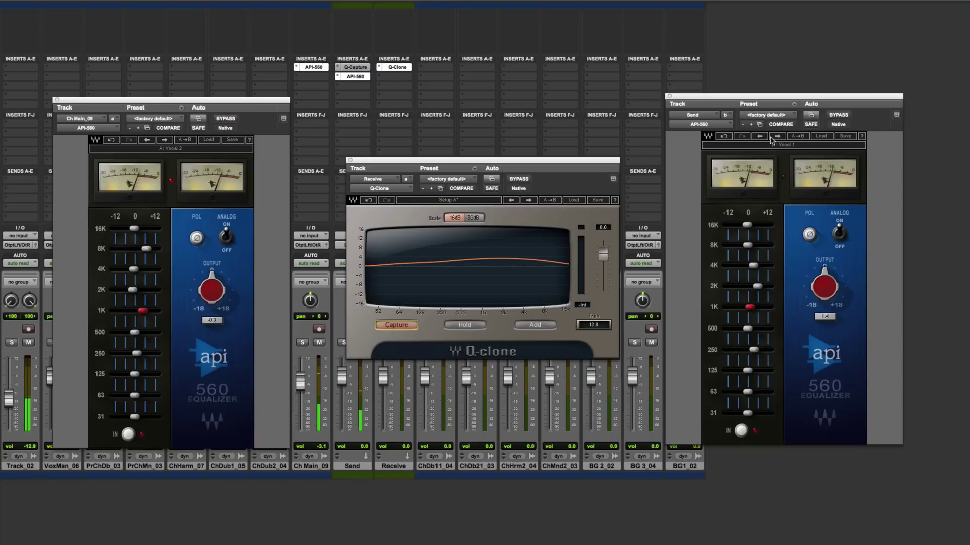
{"action": "left_click", "coordinate": [778, 138]}
{"action": "left_click", "coordinate": [828, 139]}
{"action": "mouse_move", "coordinate": [847, 213]}
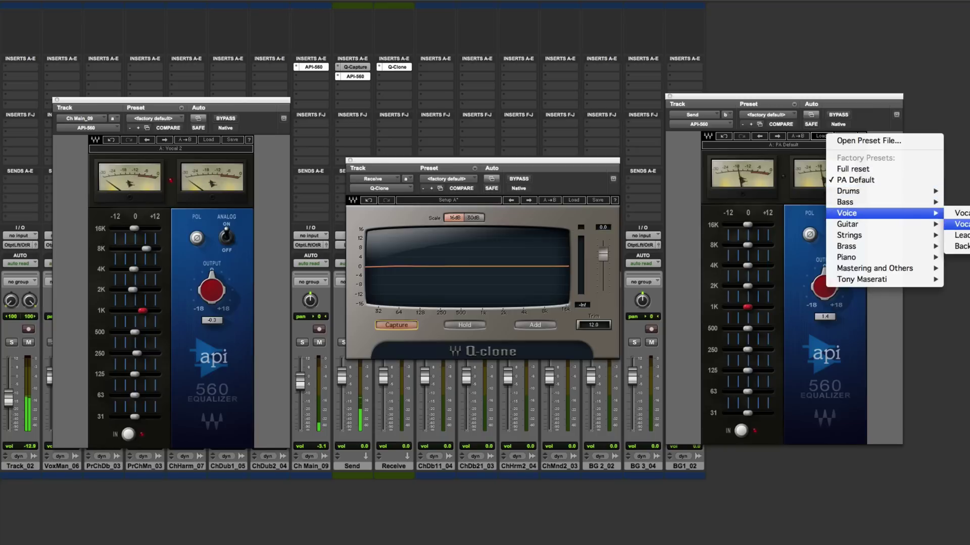
- Load Vocal 2 on the Send EQ and A/B the lead vocal EQ via Bypass twice
{"action": "left_click", "coordinate": [961, 213]}
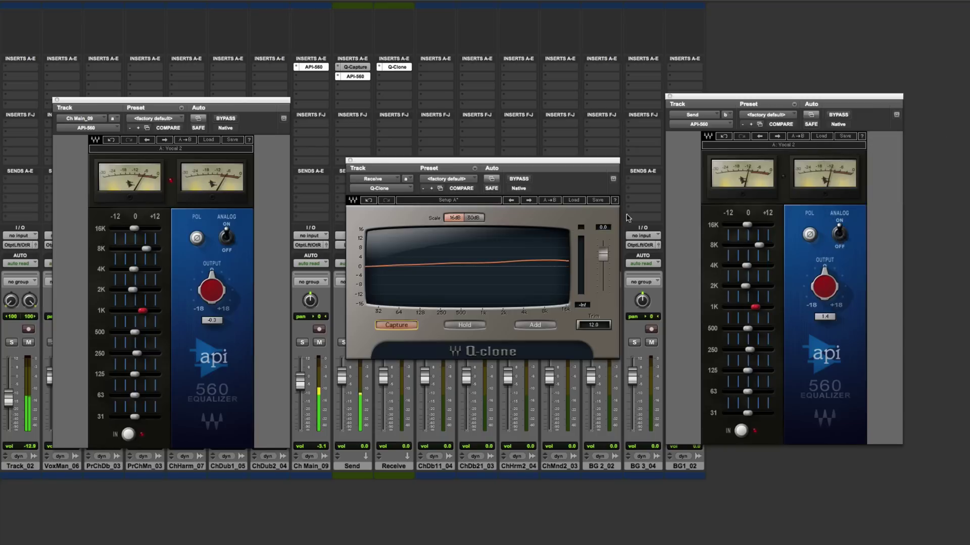
{"action": "left_click", "coordinate": [224, 119]}
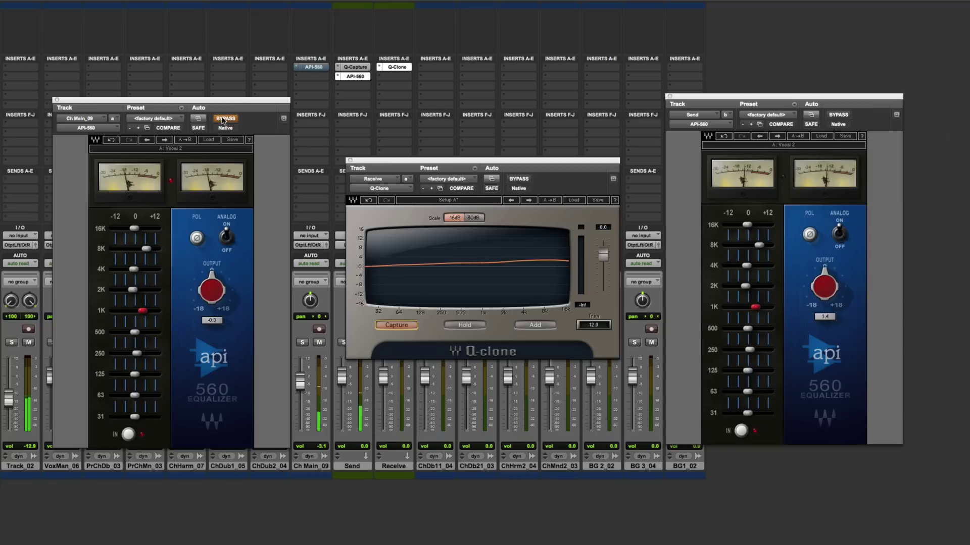
{"action": "left_click", "coordinate": [224, 120]}
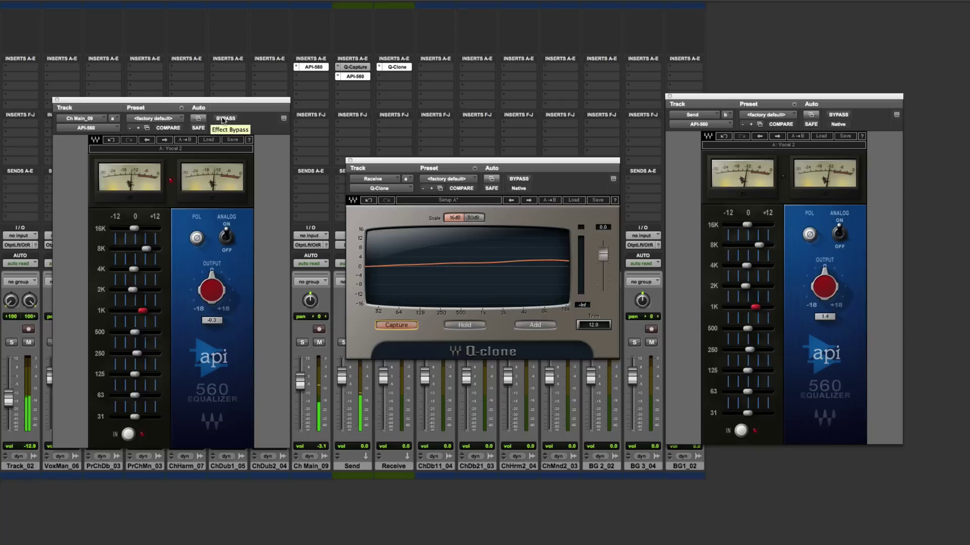
{"action": "left_click", "coordinate": [224, 120]}
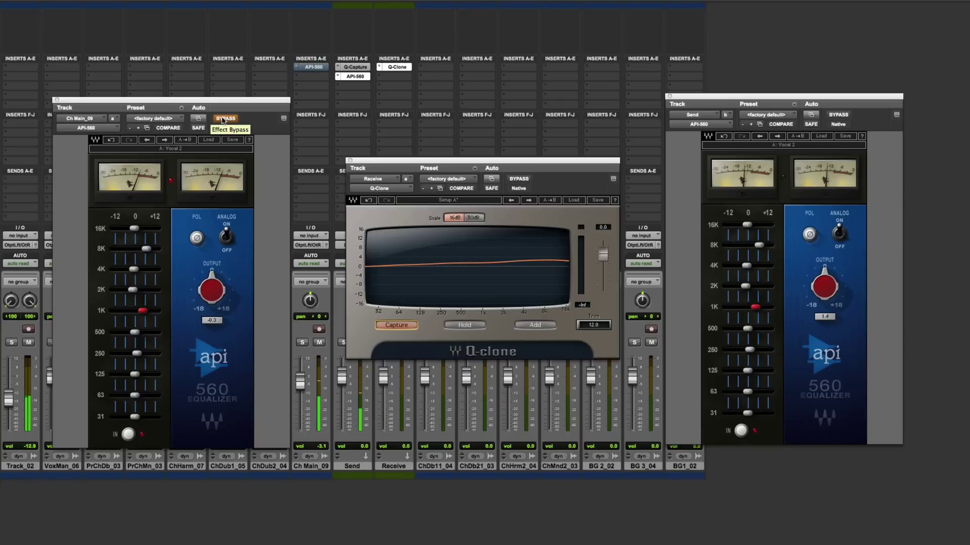
{"action": "left_click", "coordinate": [224, 120]}
- Switch both EQs to Lead Vox and A/B the lead vocal EQ via Bypass twice
{"action": "left_click", "coordinate": [163, 142]}
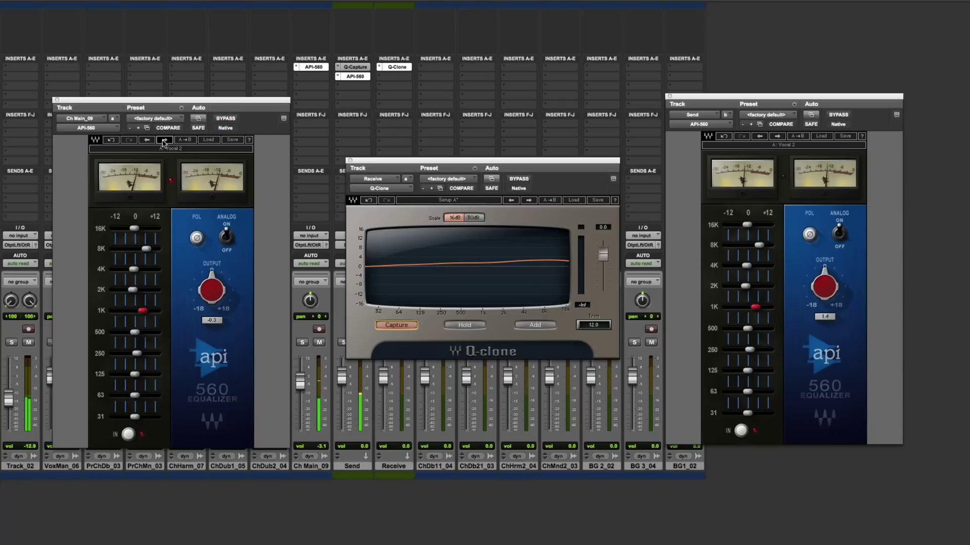
{"action": "left_click", "coordinate": [785, 138]}
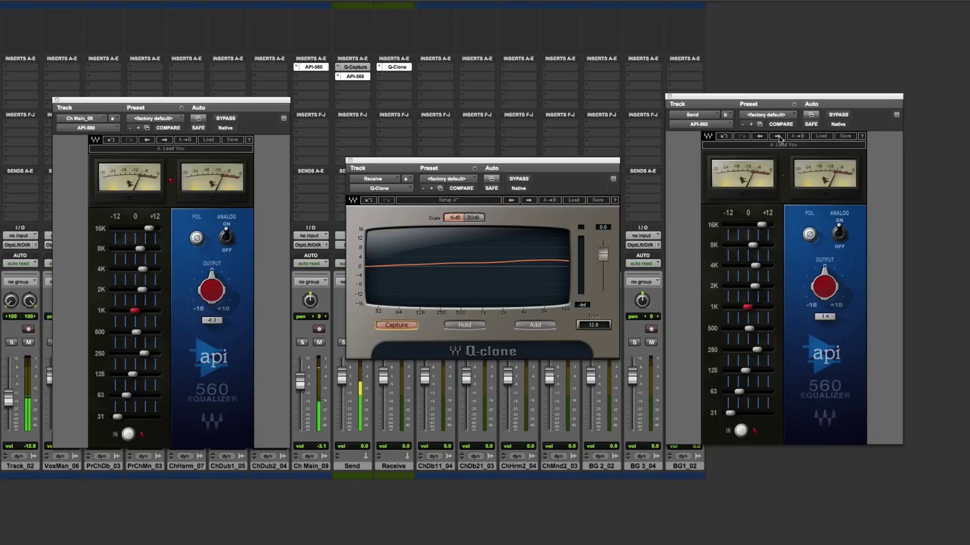
{"action": "left_click", "coordinate": [224, 120]}
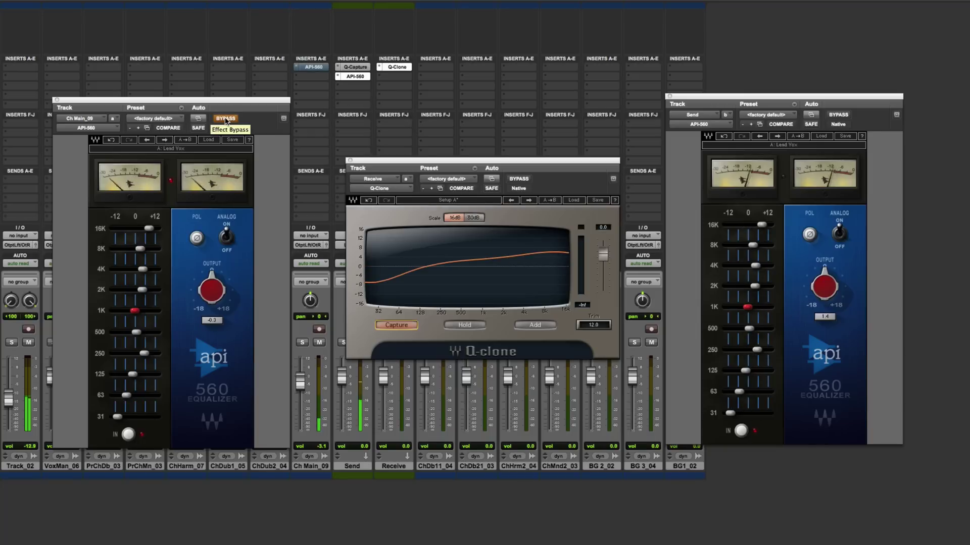
{"action": "left_click", "coordinate": [226, 120]}
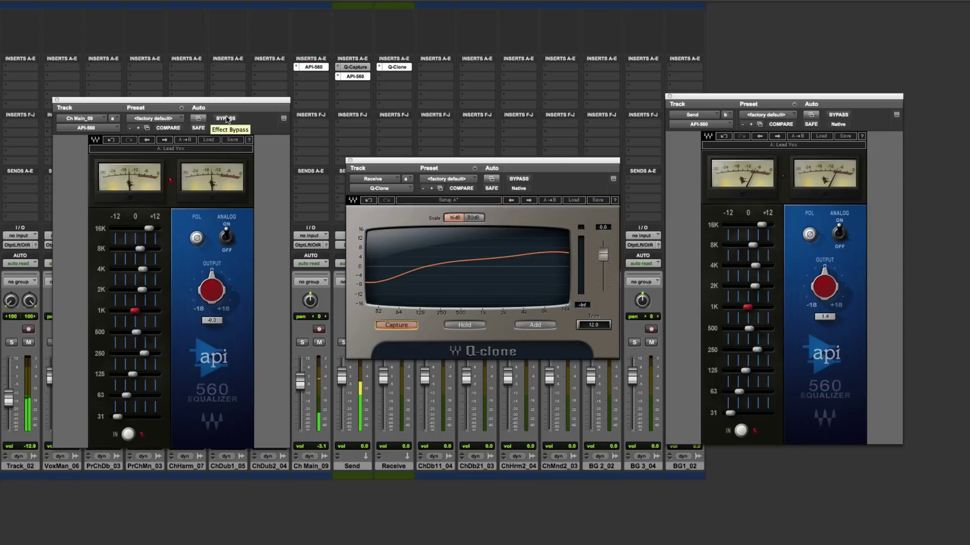
{"action": "left_click", "coordinate": [227, 119]}
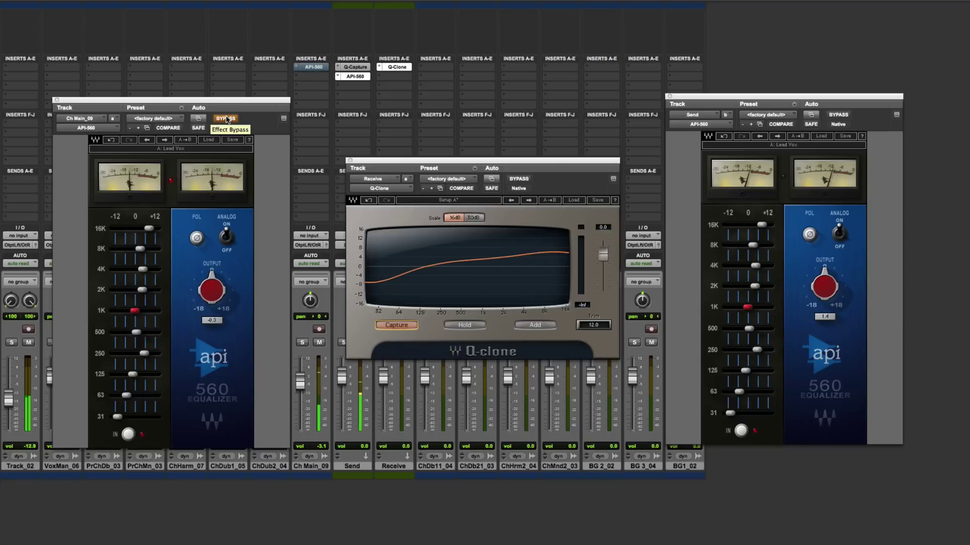
{"action": "left_click", "coordinate": [227, 119]}
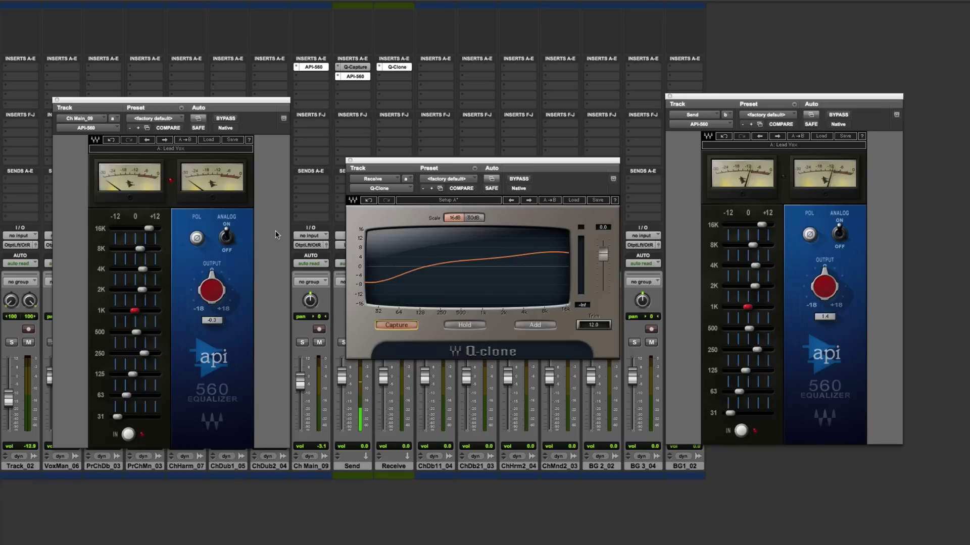
- Flatten the lead vocal EQ, return its OUTPUT to 0.0 dB, and engage POL inversion
{"action": "key", "text": "ctrl+shift+period"}
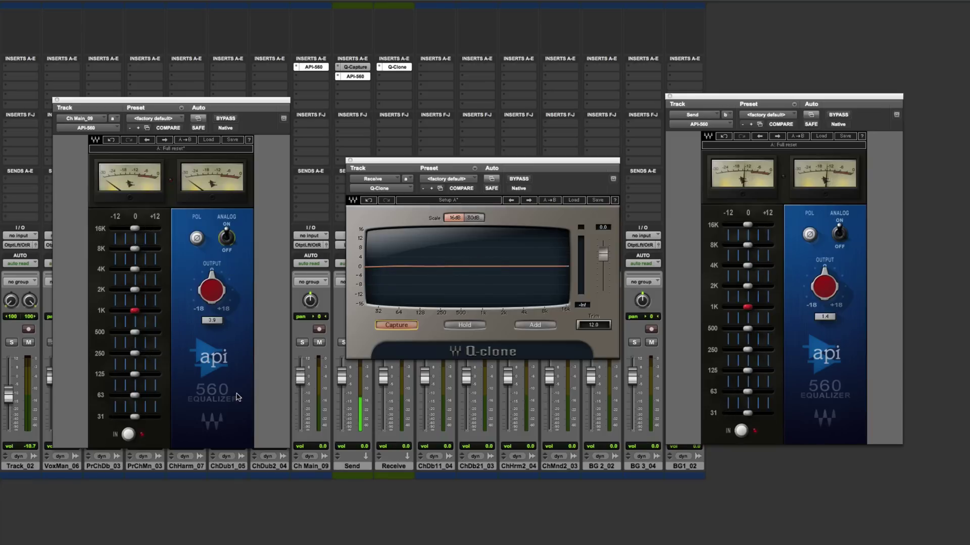
{"action": "left_click_drag", "start_coordinate": [213, 294], "coordinate": [212, 258]}
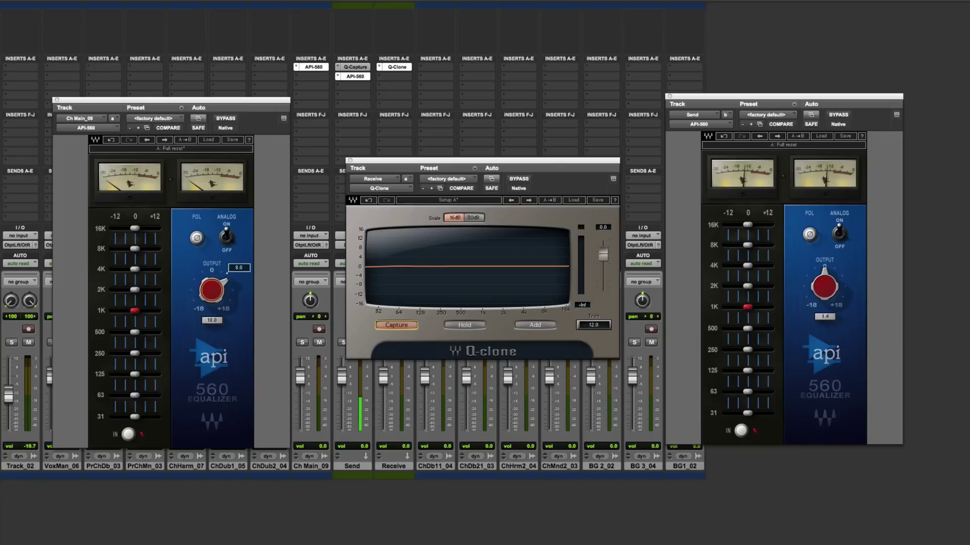
{"action": "double_click", "coordinate": [211, 288]}
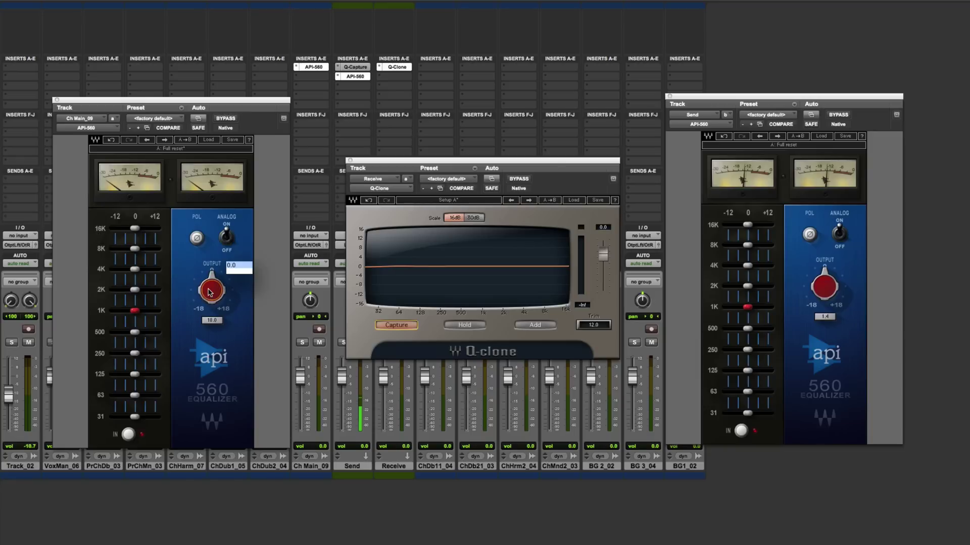
{"action": "left_click", "coordinate": [197, 241]}
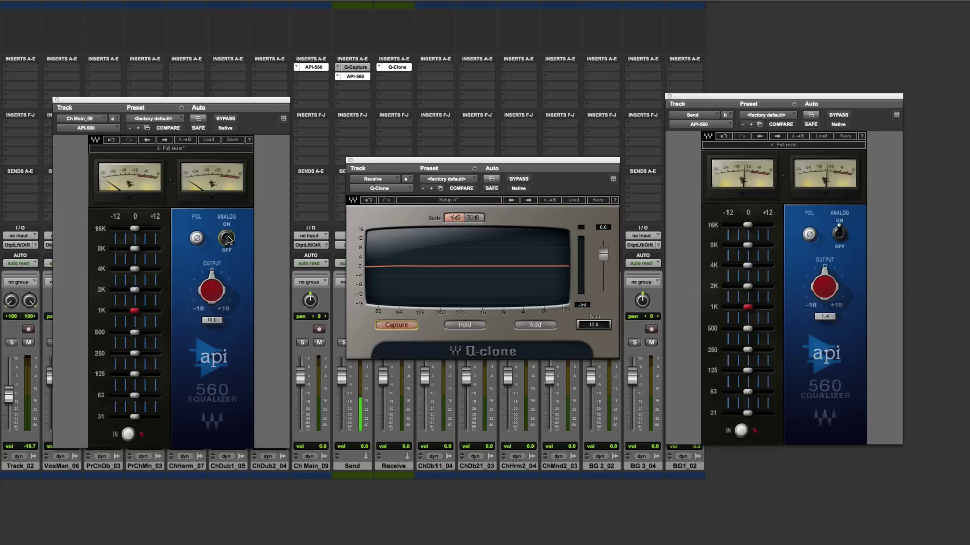